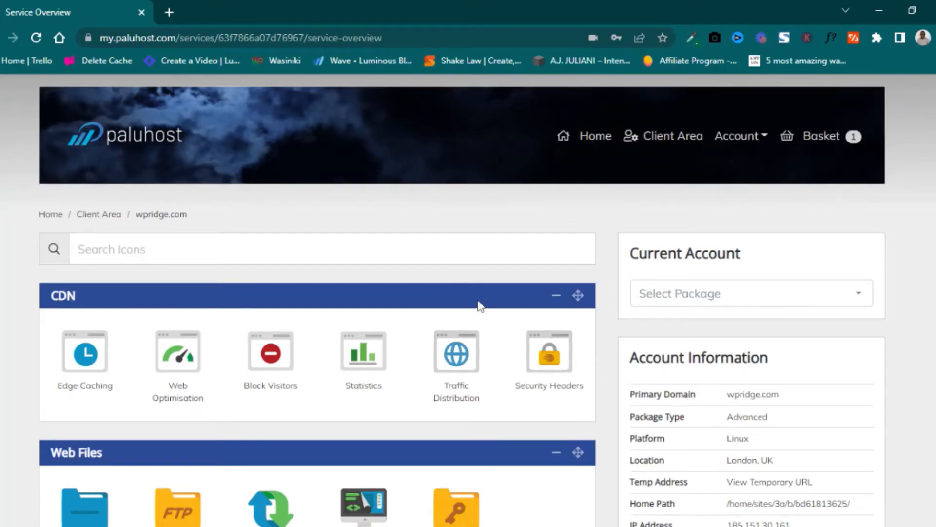
Open the WordPress 6.0.1 one-click installer for wpridge.com from the One-Click Installs panel.
{"action": "scroll", "coordinate": [479, 306], "scroll_direction": "down", "scroll_amount": 3}
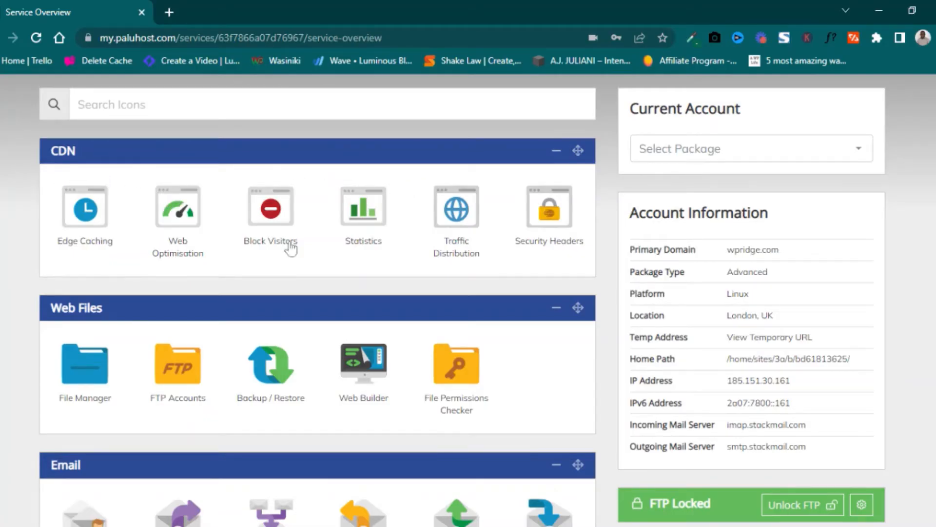
{"action": "scroll", "coordinate": [112, 269], "scroll_direction": "down", "scroll_amount": 3}
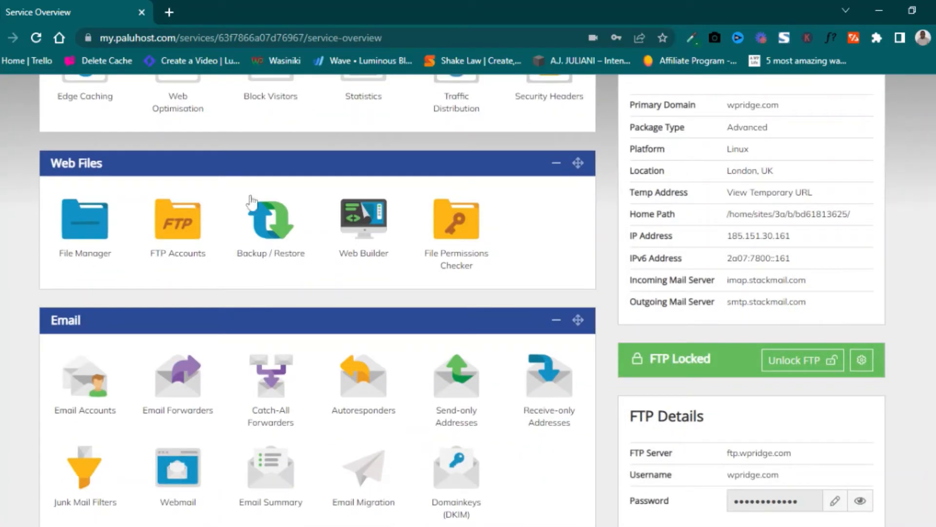
{"action": "scroll", "coordinate": [139, 268], "scroll_direction": "down", "scroll_amount": 1}
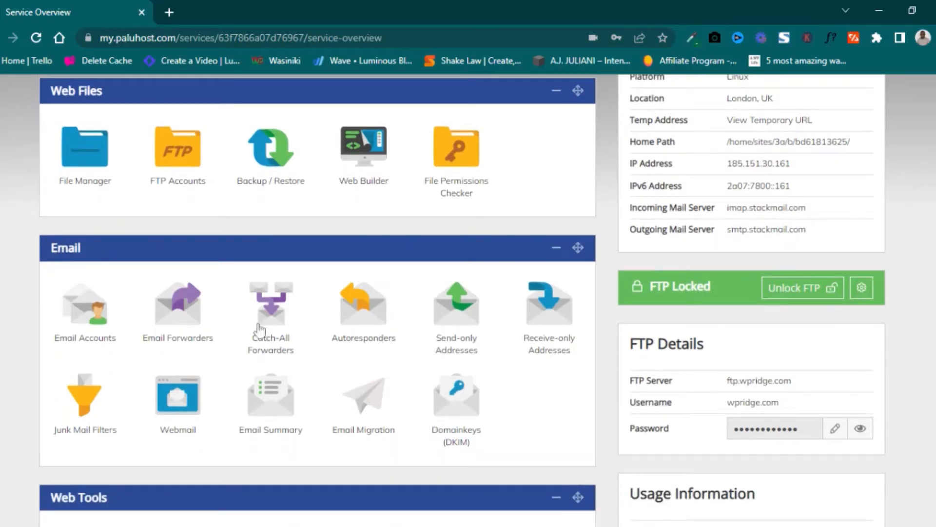
{"action": "scroll", "coordinate": [418, 335], "scroll_direction": "down", "scroll_amount": 8}
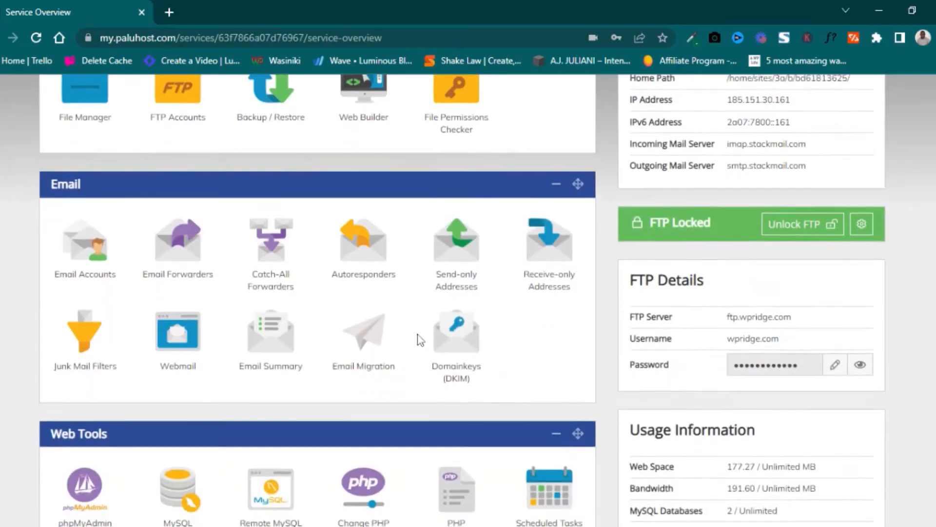
{"action": "scroll", "coordinate": [356, 311], "scroll_direction": "down", "scroll_amount": 1}
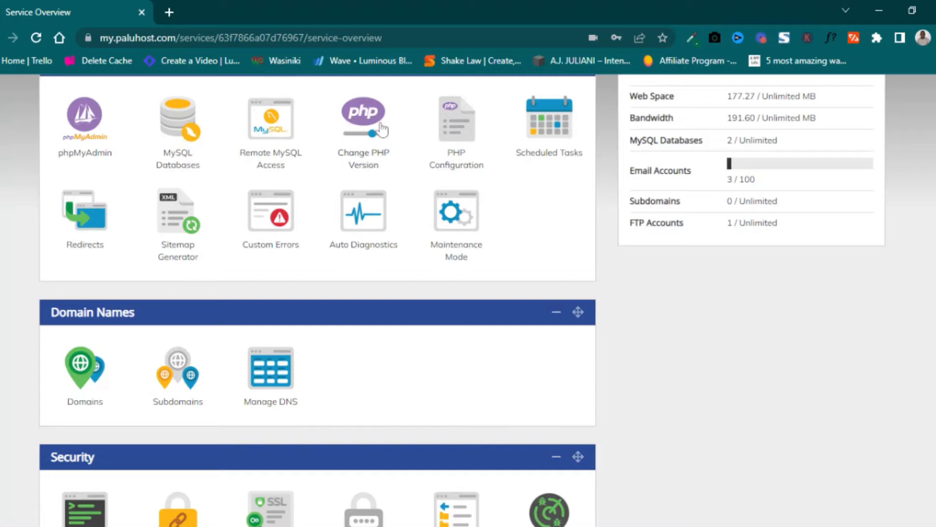
{"action": "scroll", "coordinate": [270, 156], "scroll_direction": "down", "scroll_amount": 3}
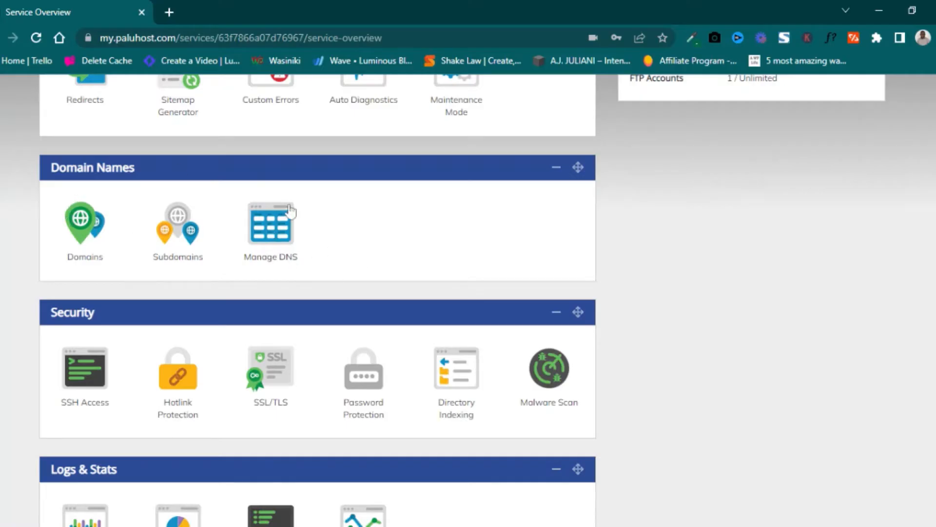
{"action": "scroll", "coordinate": [349, 207], "scroll_direction": "down", "scroll_amount": 2}
{"action": "scroll", "coordinate": [350, 205], "scroll_direction": "down", "scroll_amount": 2}
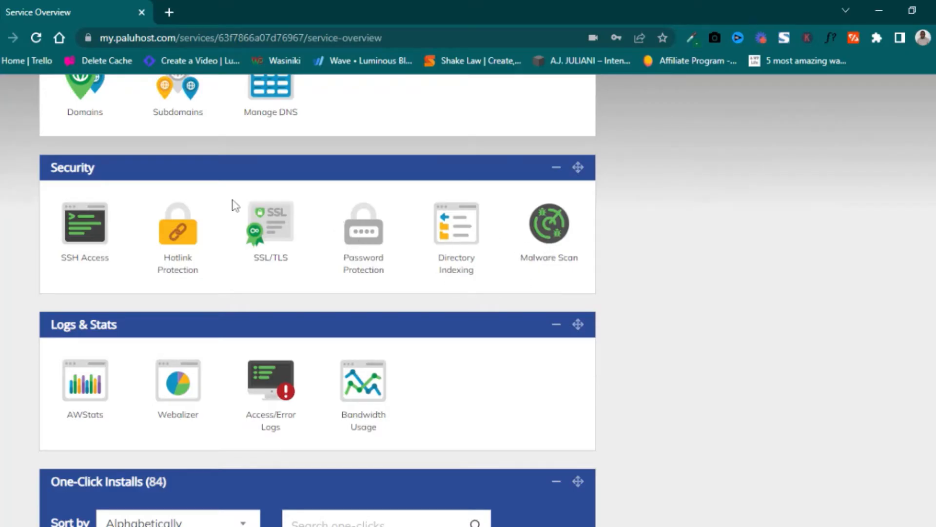
{"action": "scroll", "coordinate": [232, 202], "scroll_direction": "down", "scroll_amount": 3}
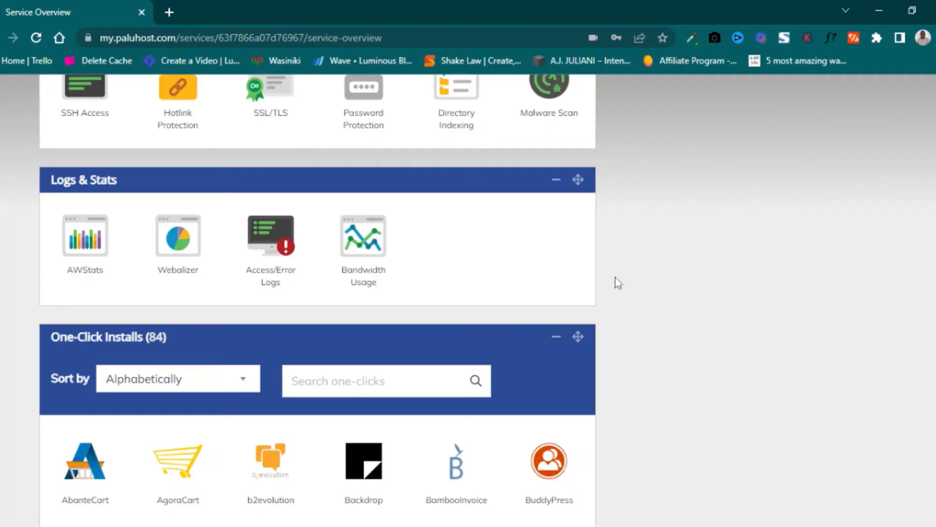
{"action": "scroll", "coordinate": [618, 283], "scroll_direction": "down", "scroll_amount": 3}
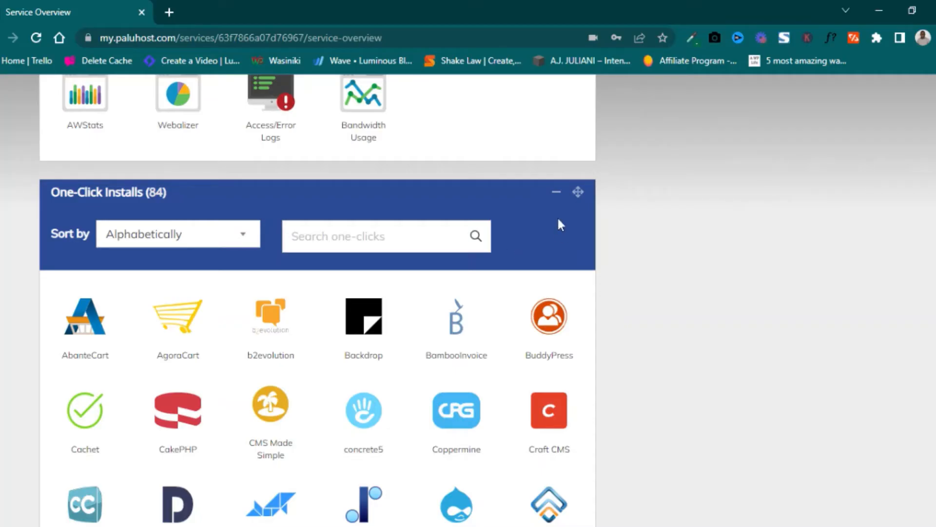
{"action": "scroll", "coordinate": [554, 214], "scroll_direction": "down", "scroll_amount": 6}
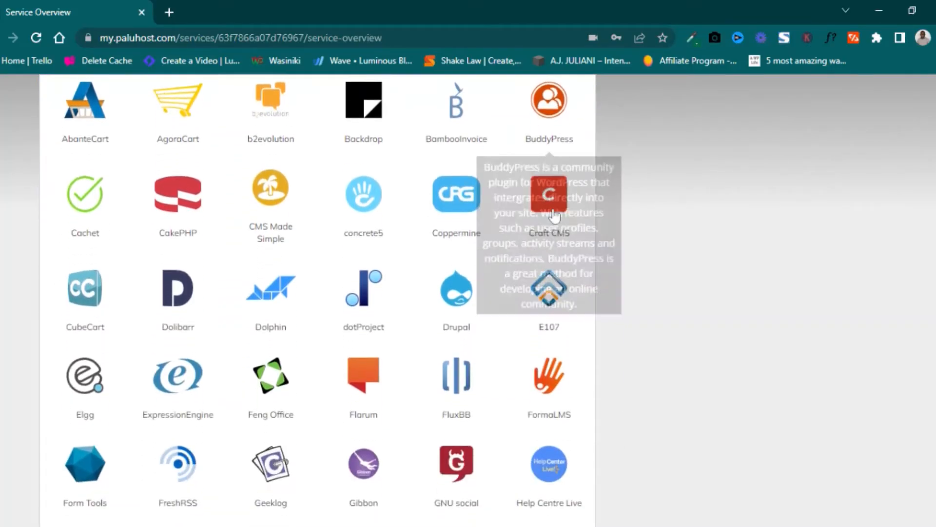
{"action": "scroll", "coordinate": [554, 215], "scroll_direction": "down", "scroll_amount": 19}
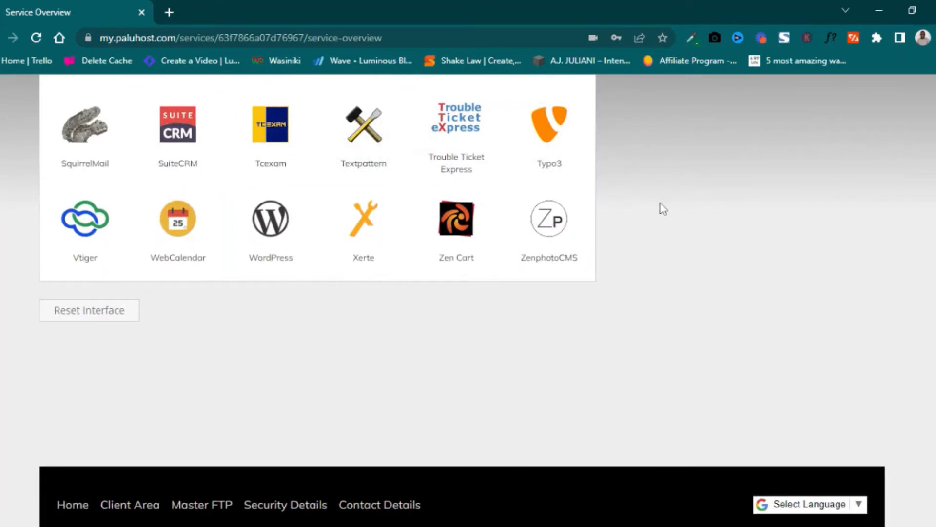
{"action": "scroll", "coordinate": [668, 202], "scroll_direction": "up", "scroll_amount": 15}
{"action": "scroll", "coordinate": [668, 202], "scroll_direction": "up", "scroll_amount": 20}
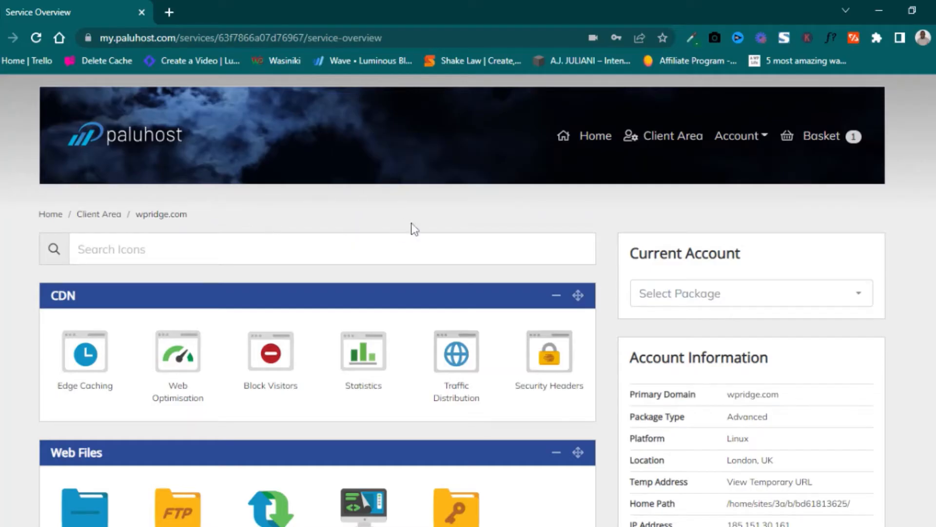
{"action": "scroll", "coordinate": [420, 220], "scroll_direction": "down", "scroll_amount": 5}
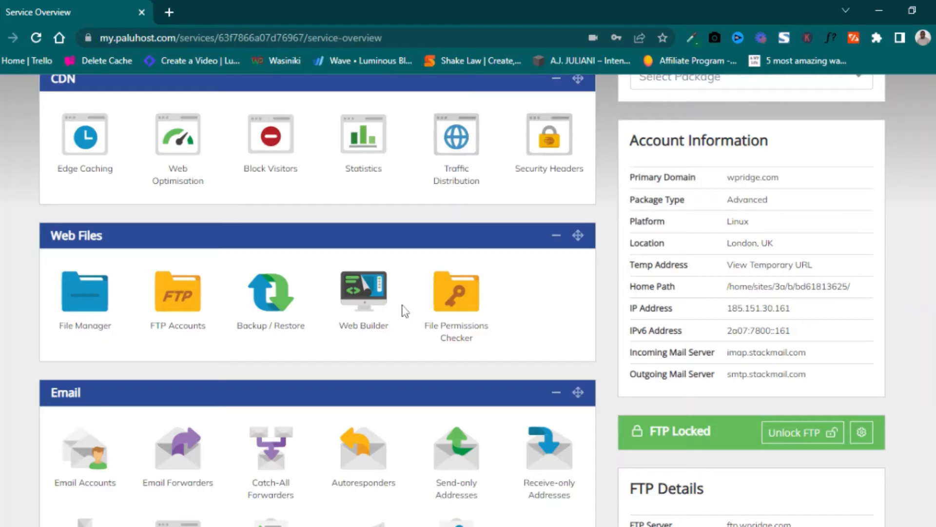
{"action": "scroll", "coordinate": [342, 254], "scroll_direction": "up", "scroll_amount": 3}
{"action": "scroll", "coordinate": [408, 209], "scroll_direction": "down", "scroll_amount": 10}
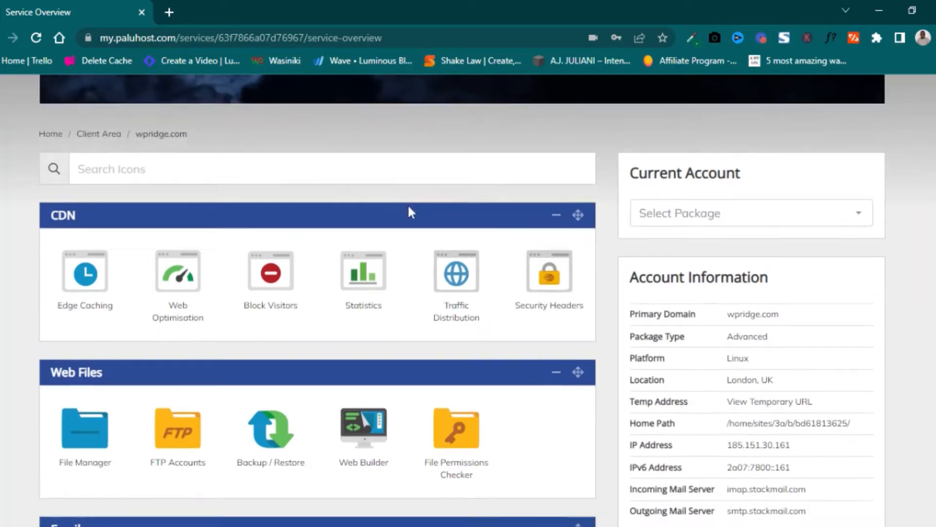
{"action": "scroll", "coordinate": [412, 208], "scroll_direction": "down", "scroll_amount": 13}
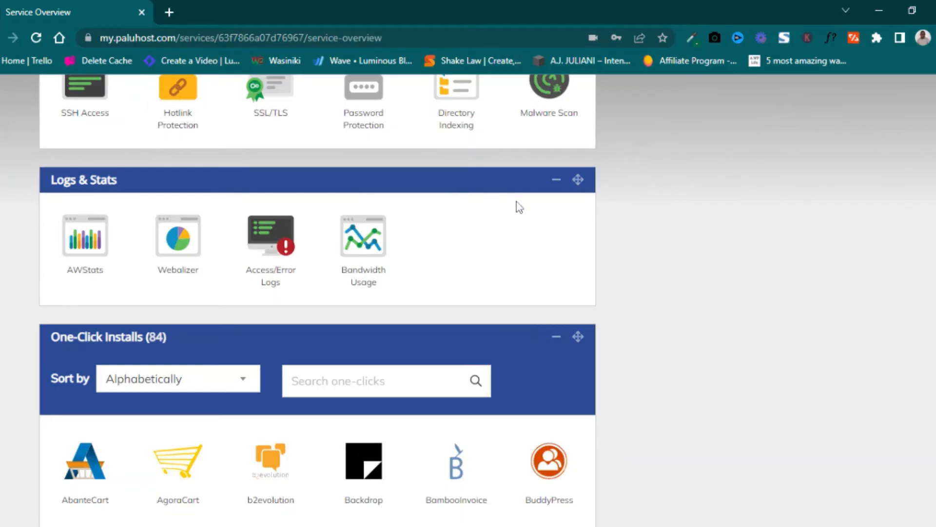
{"action": "scroll", "coordinate": [516, 204], "scroll_direction": "down", "scroll_amount": 15}
{"action": "scroll", "coordinate": [516, 205], "scroll_direction": "down", "scroll_amount": 15}
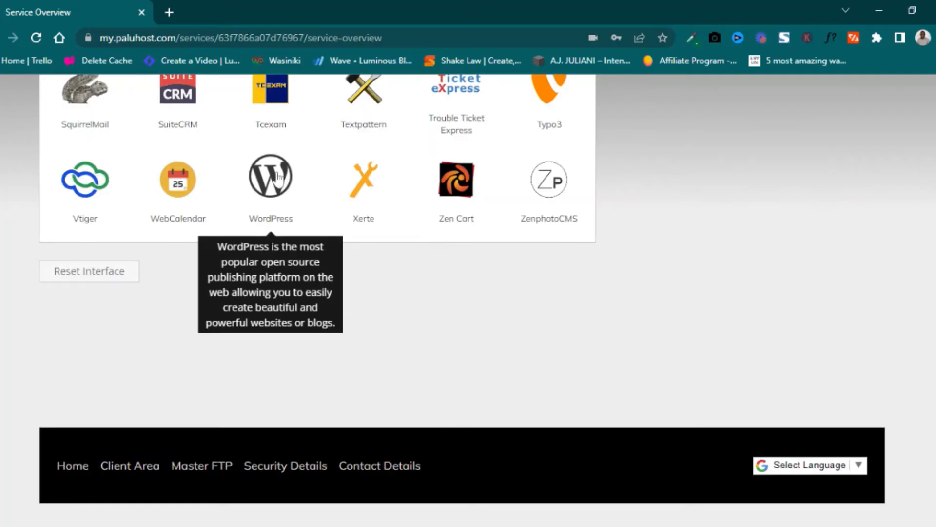
{"action": "left_click", "coordinate": [278, 176]}
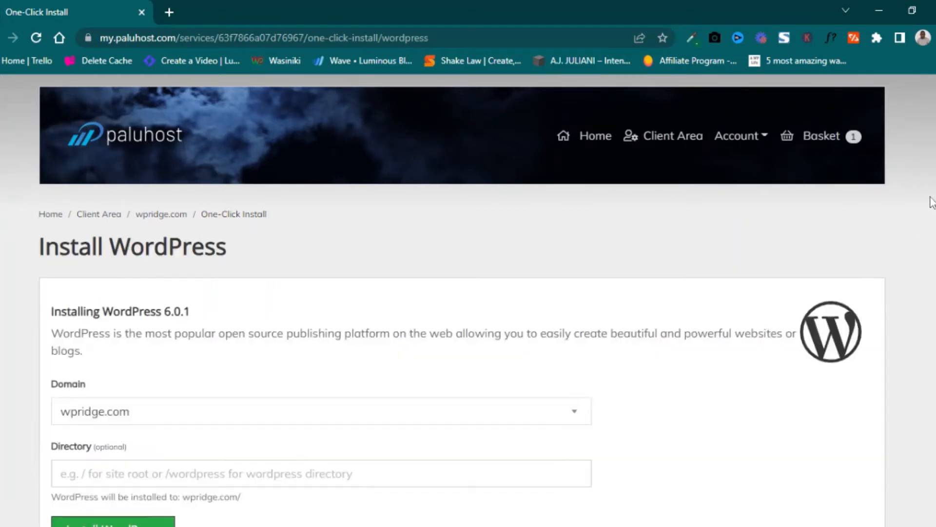
Enter 'learn' as the install directory under wpridge.com.
{"action": "scroll", "coordinate": [488, 233], "scroll_direction": "down", "scroll_amount": 3}
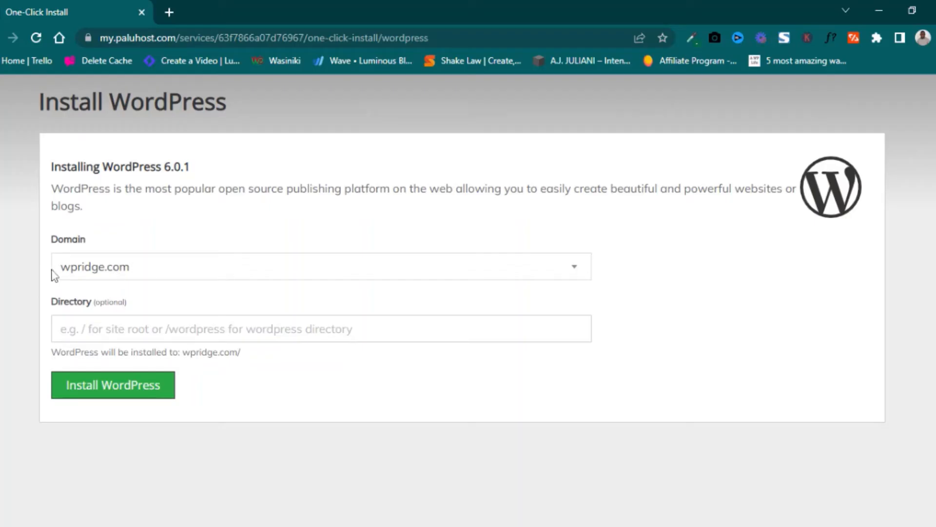
{"action": "left_click", "coordinate": [61, 329]}
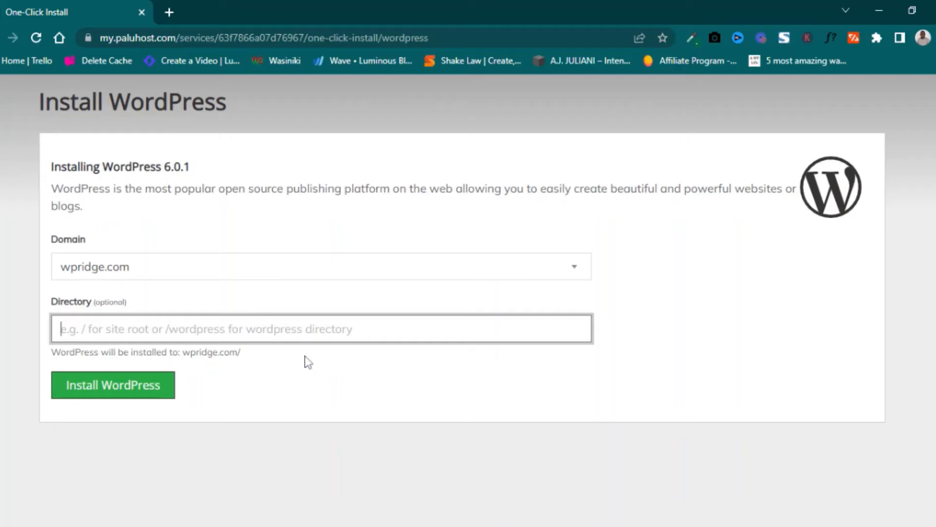
{"action": "type", "text": "lear"}
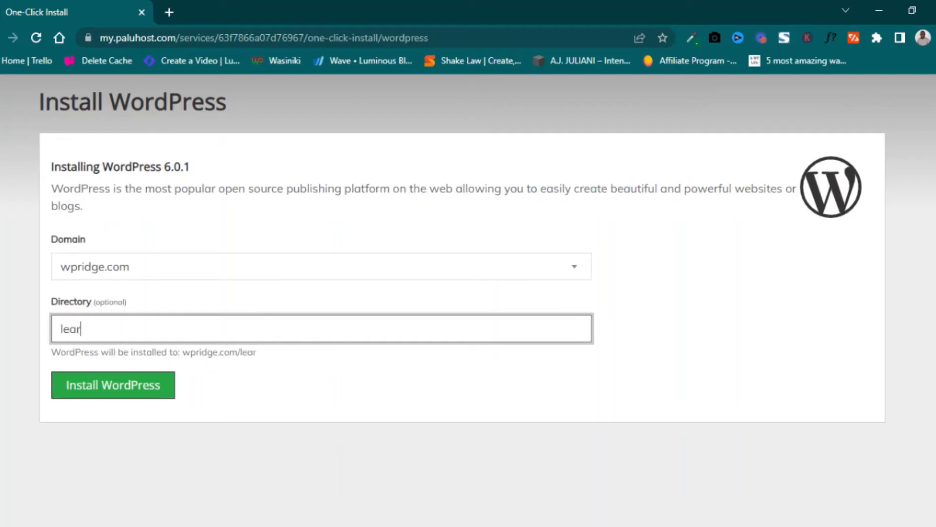
{"action": "type", "text": "n"}
{"action": "scroll", "coordinate": [180, 234], "scroll_direction": "down", "scroll_amount": 3}
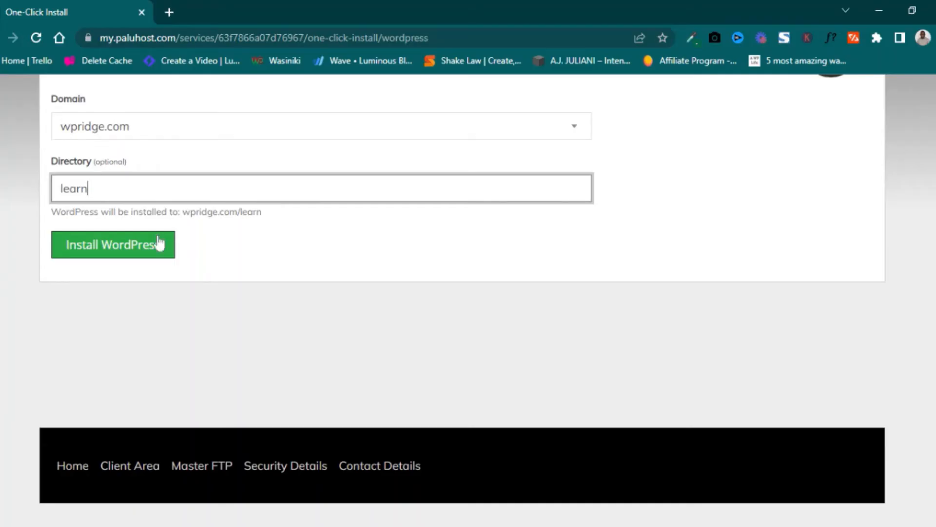
Install WordPress 6.0.1 to wpridge.com/learn and wait for the Install Successful page.
{"action": "left_click", "coordinate": [114, 250]}
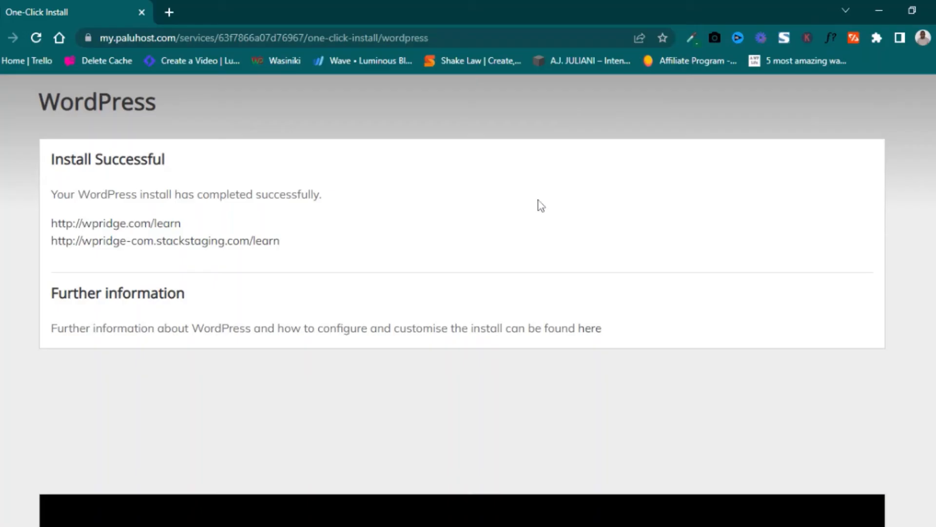
{"action": "left_click", "coordinate": [179, 223]}
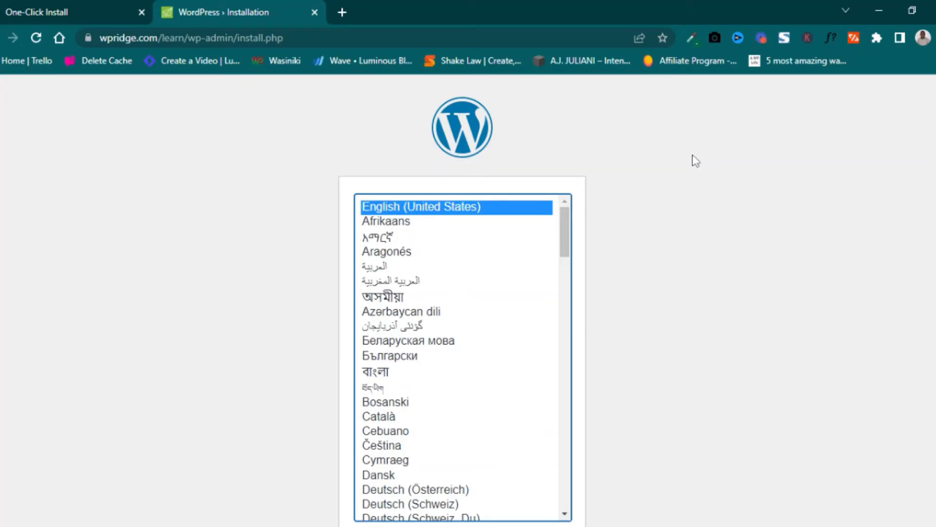
{"action": "scroll", "coordinate": [753, 206], "scroll_direction": "down", "scroll_amount": 2}
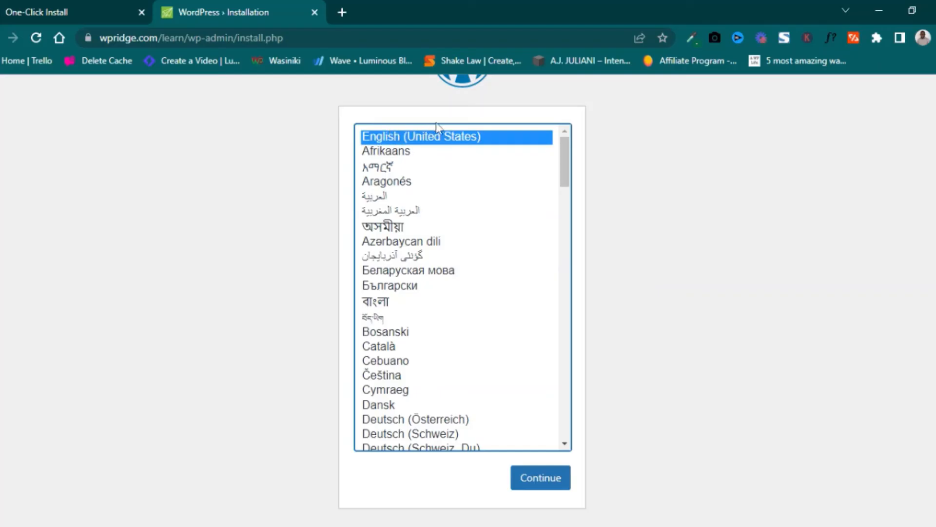
{"action": "left_click", "coordinate": [554, 483]}
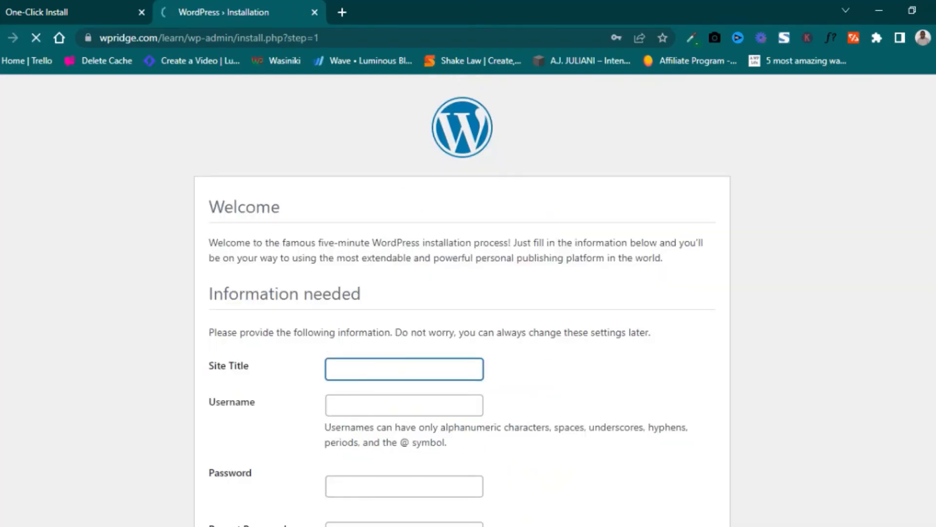
Enter 'WP Ridge Academy' as the site title.
{"action": "scroll", "coordinate": [462, 293], "scroll_direction": "down", "scroll_amount": 3}
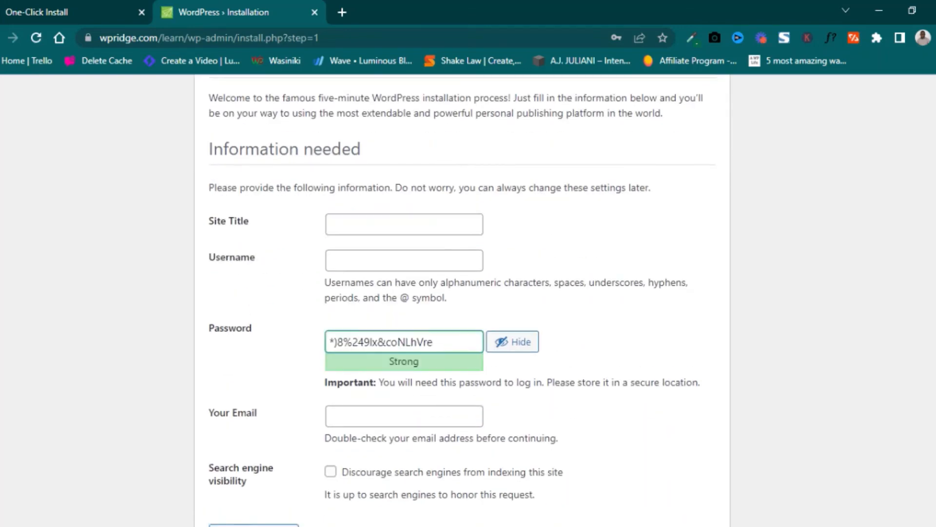
{"action": "type", "text": "WP Ridge"}
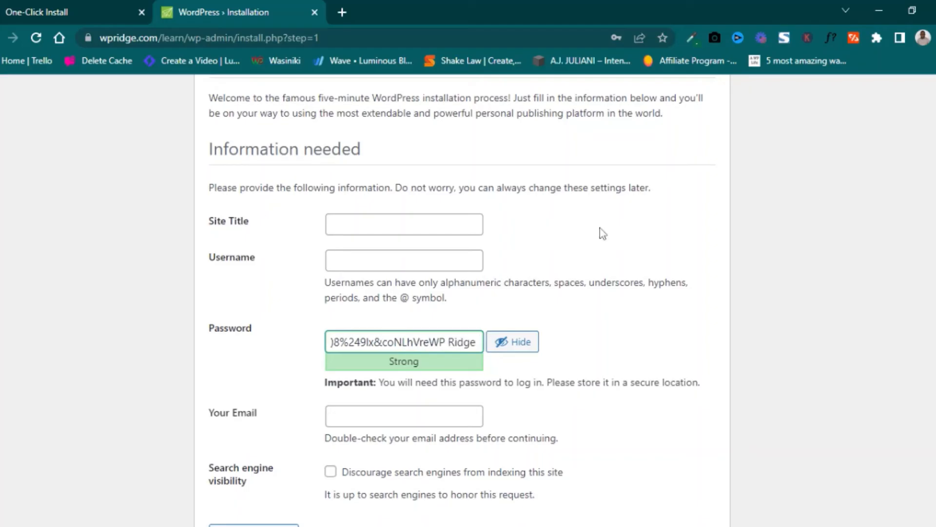
{"action": "left_click", "coordinate": [368, 224]}
{"action": "type", "text": "W"}
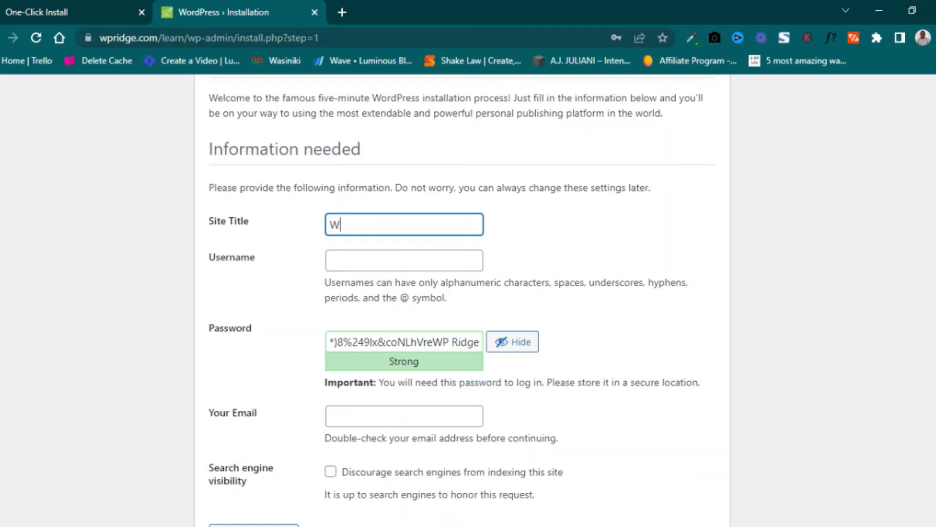
{"action": "type", "text": "P Rideg"}
{"action": "key", "text": "BackSpace"}
{"action": "type", "text": "ge Academy"}
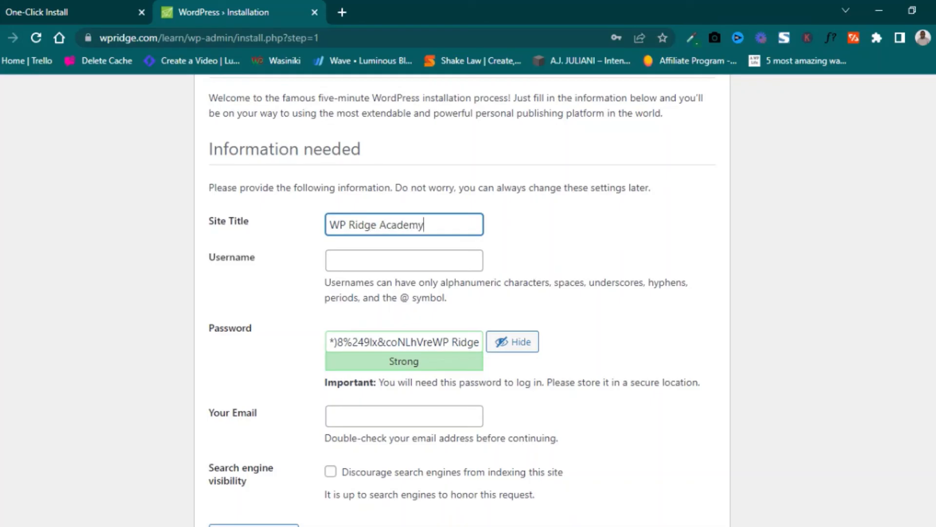
Set the admin username to 'wpridge' and keep the generated password, removing stray text.
{"action": "left_click", "coordinate": [404, 261]}
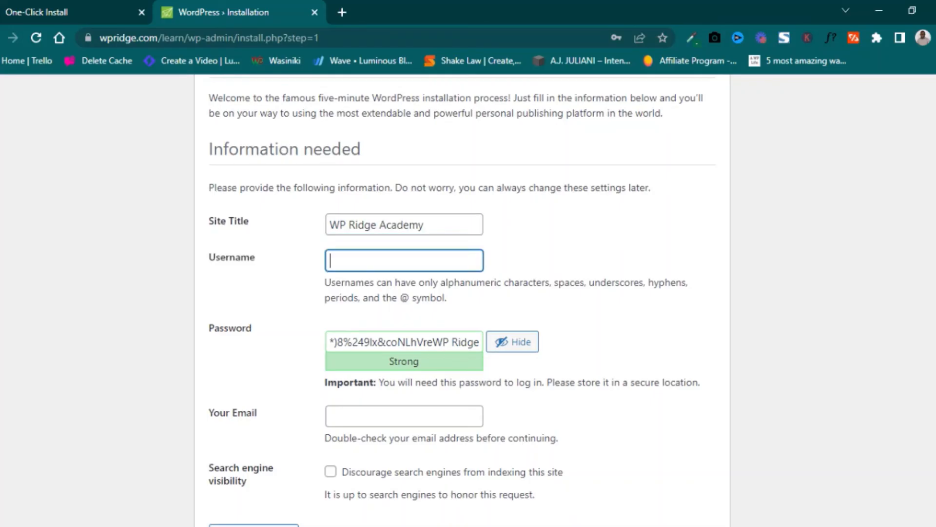
{"action": "type", "text": "wpridge"}
{"action": "left_click_drag", "start_coordinate": [432, 342], "coordinate": [324, 344]}
{"action": "key", "text": "BackSpace"}
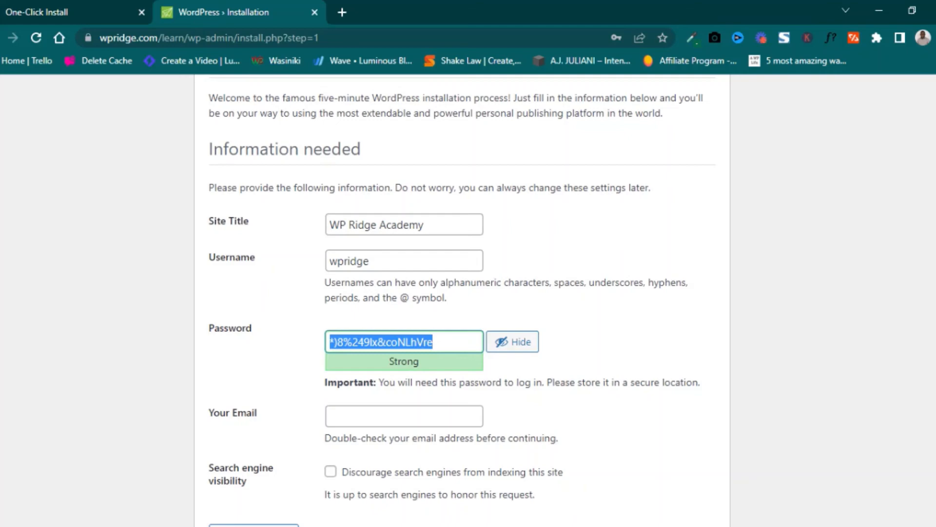
Enter the admin e-mail address on the wpridge.com domain.
{"action": "left_click", "coordinate": [404, 416]}
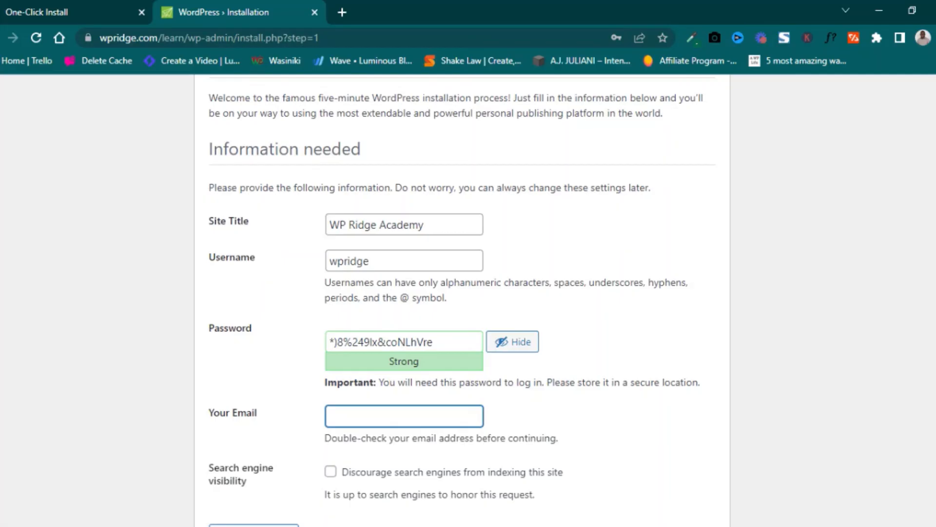
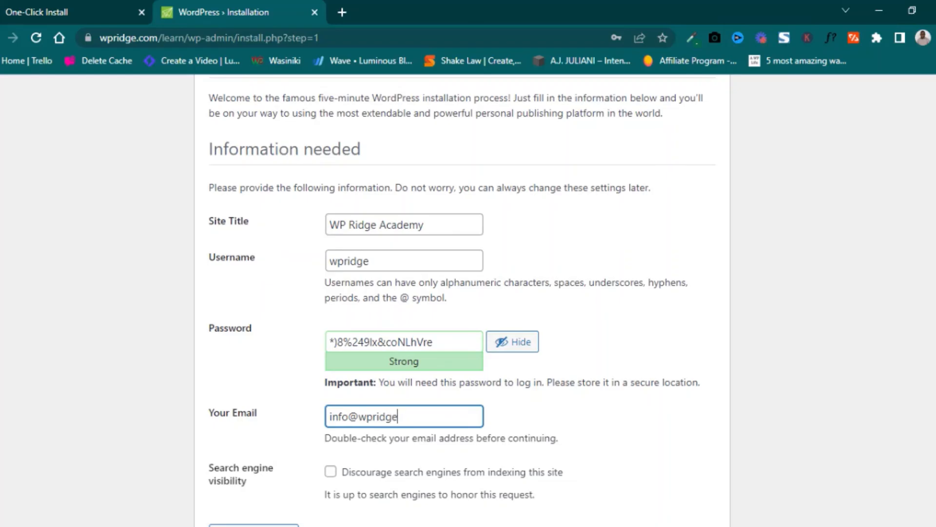
Discourage search engines from indexing the site and run the WordPress installation.
{"action": "scroll", "coordinate": [462, 303], "scroll_direction": "down", "scroll_amount": 1}
{"action": "left_click", "coordinate": [330, 414]}
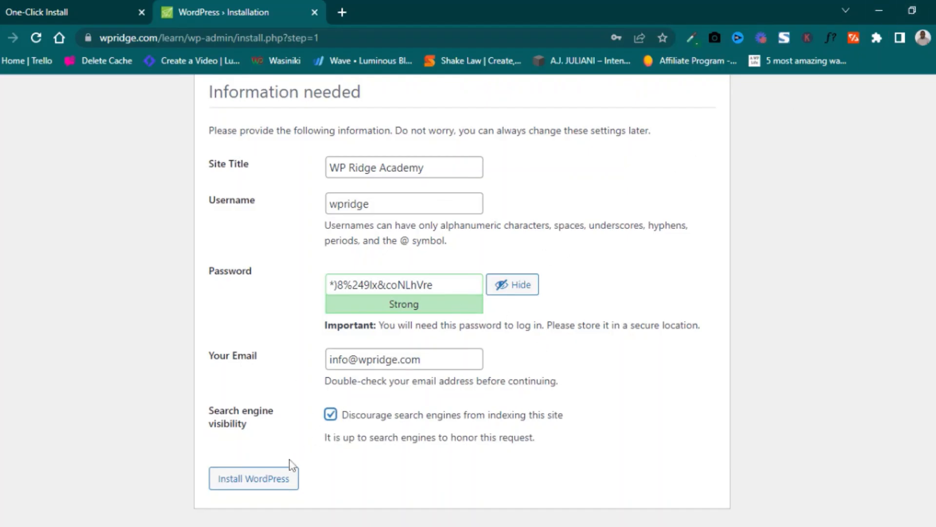
{"action": "left_click", "coordinate": [258, 481]}
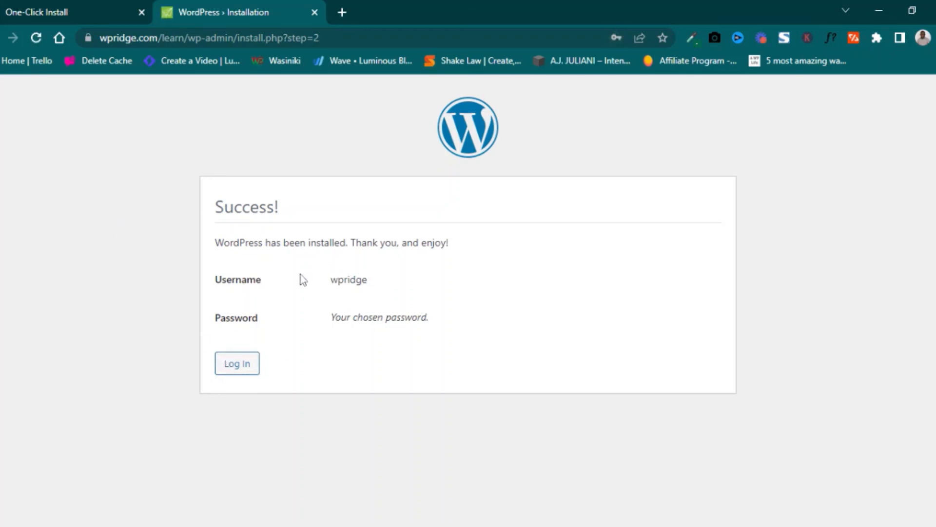
Log in to WP Ridge Academy with the saved admin credentials.
{"action": "left_click", "coordinate": [235, 369]}
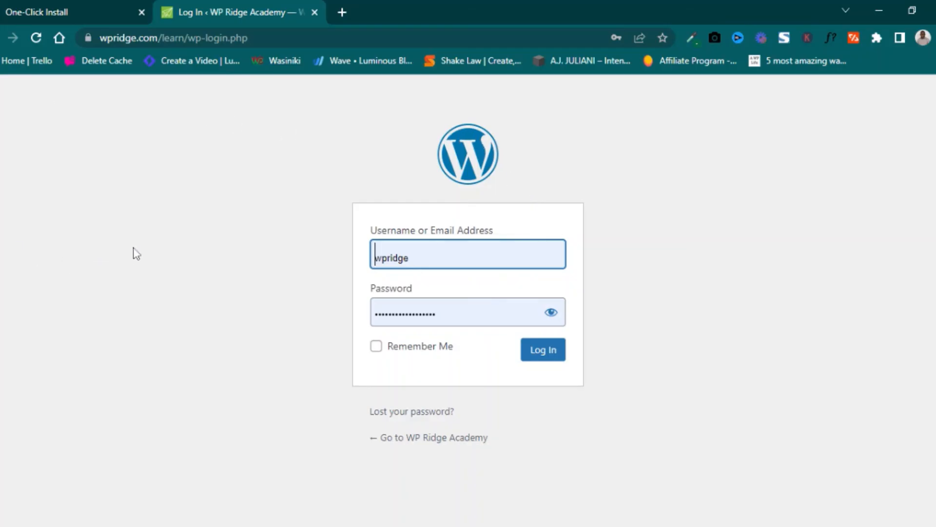
{"action": "left_click", "coordinate": [546, 354]}
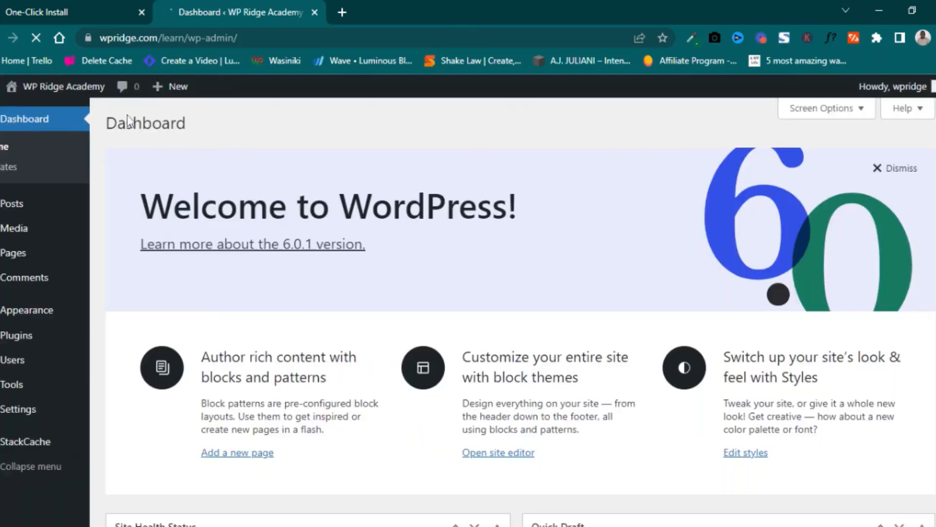
Scroll through the Dashboard's welcome panel, Site Health Status and Quick Draft, then back up.
{"action": "scroll", "coordinate": [621, 213], "scroll_direction": "down", "scroll_amount": 12}
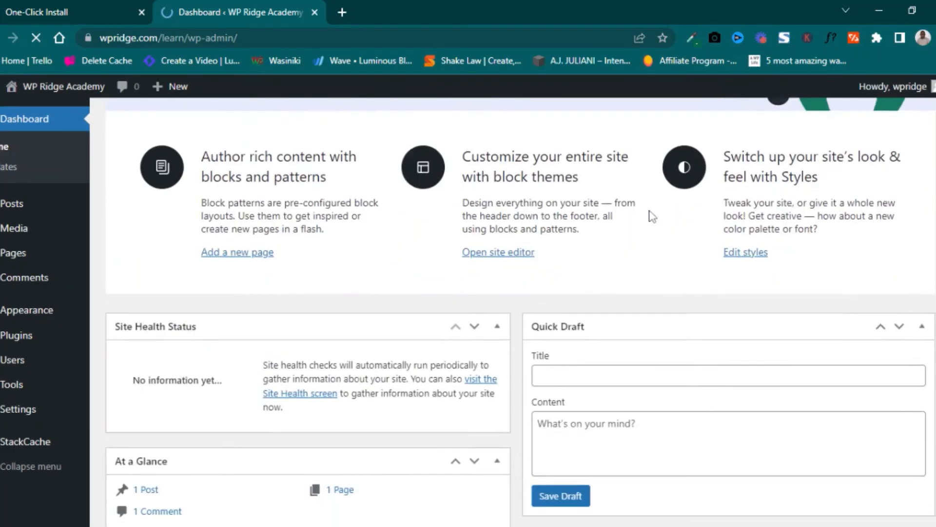
{"action": "scroll", "coordinate": [265, 257], "scroll_direction": "up", "scroll_amount": 12}
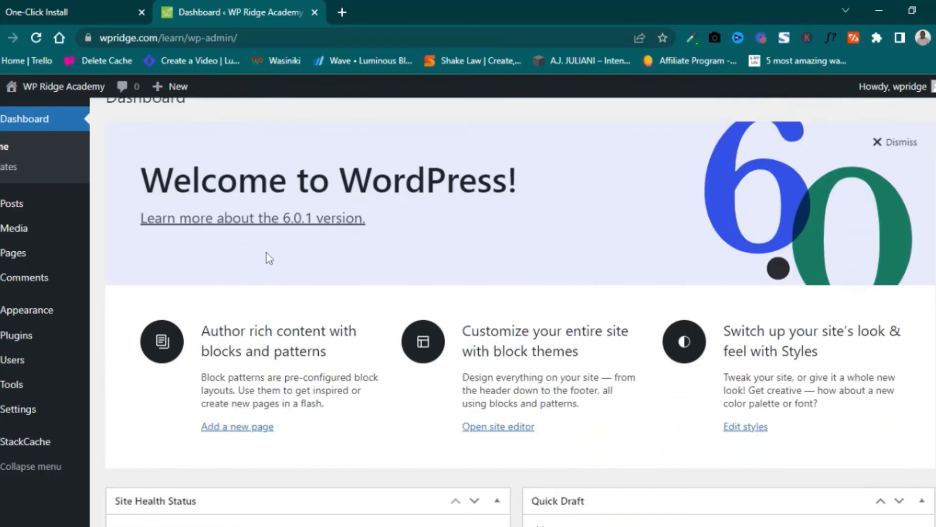